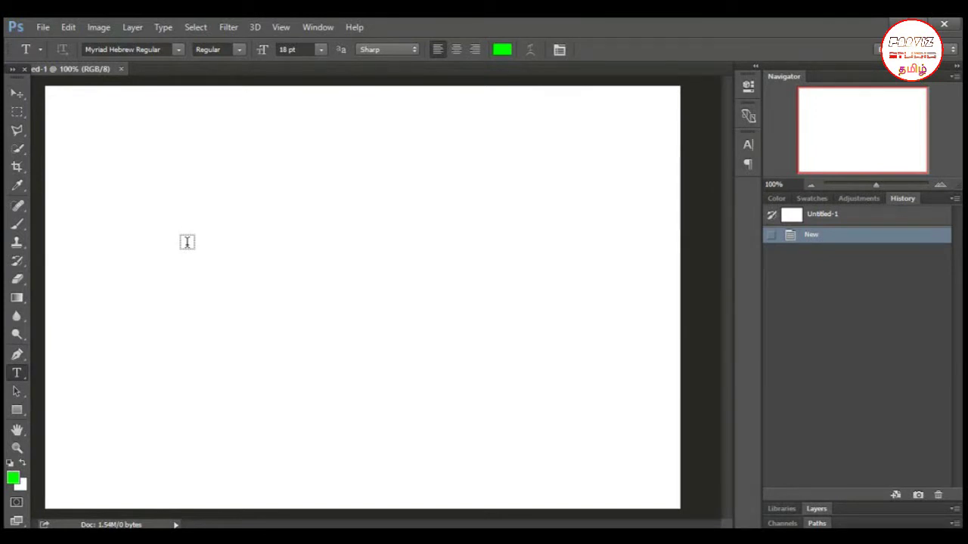
- Draw a paragraph text box on the white canvas and move the Azhagi+ window slightly left and down
drag(121, 213, 521, 376)
key(Escape)
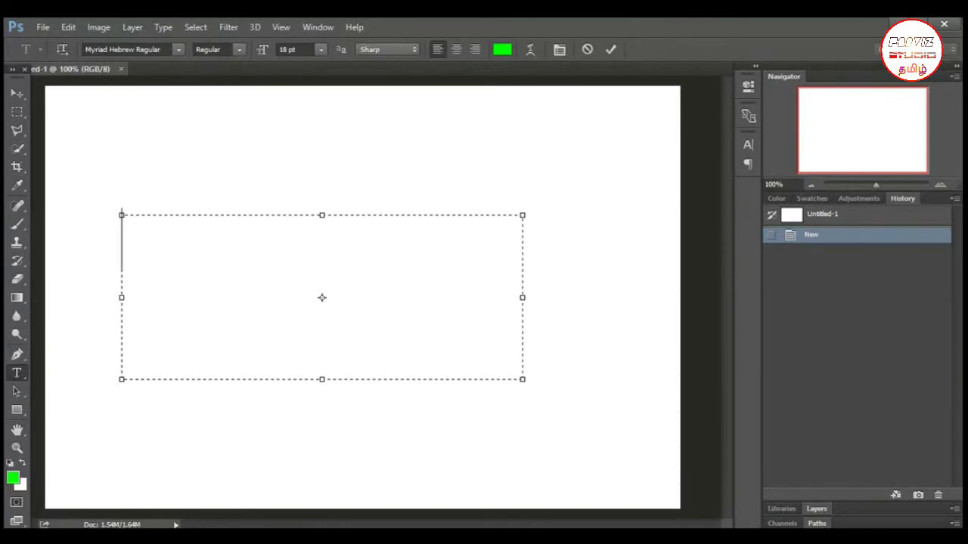
drag(421, 109, 377, 122)
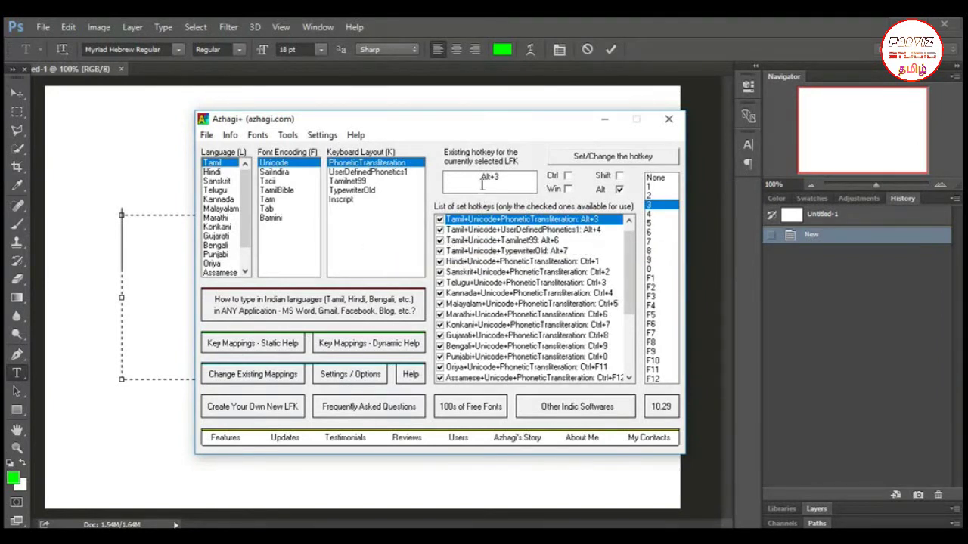
- Minimize the Azhagi+ window to bring back the Photoshop canvas
click(603, 122)
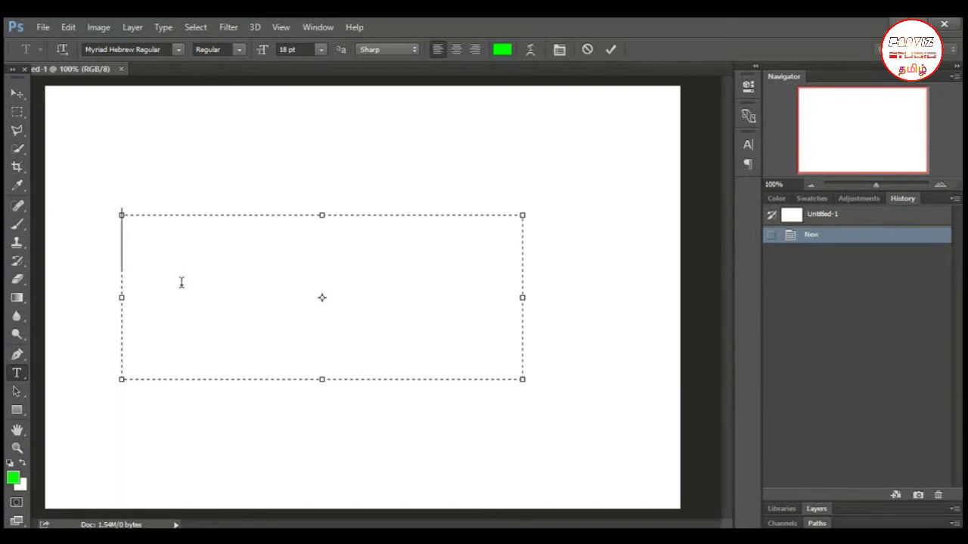
- Paste the green Tamil word தமிழ் into the text box
text(தமிழ்)
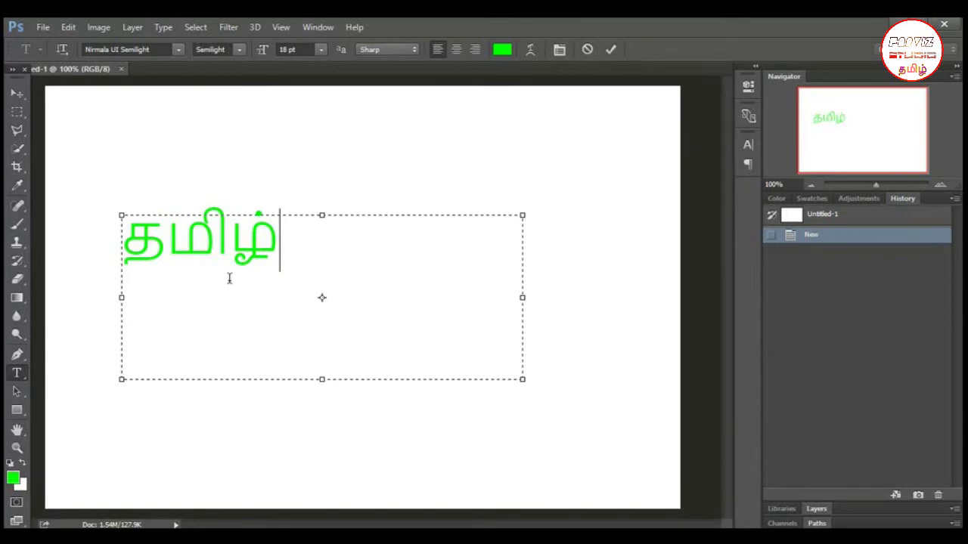
- Select the Tamil word and set its font to Uni Ila.Sundaram-02 Normal
double_click(320, 244)
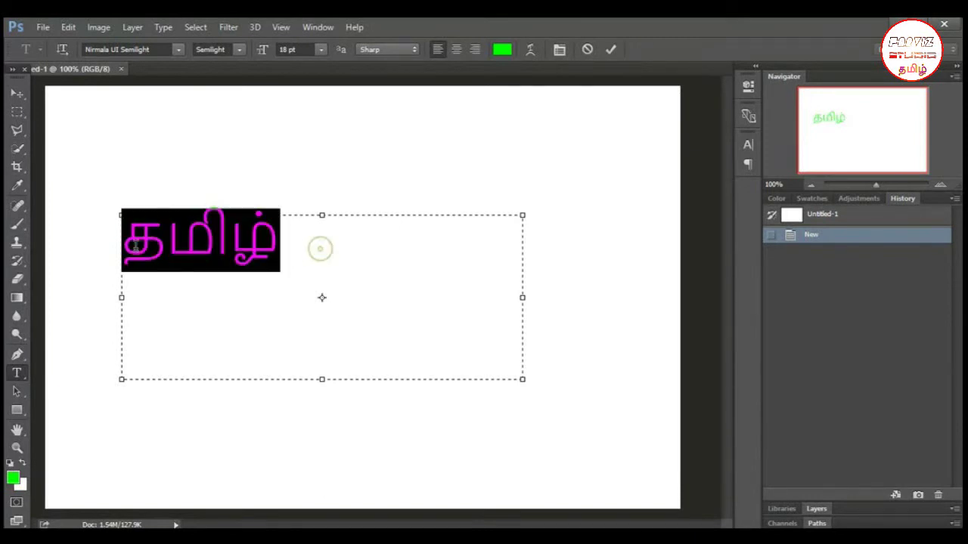
click(162, 50)
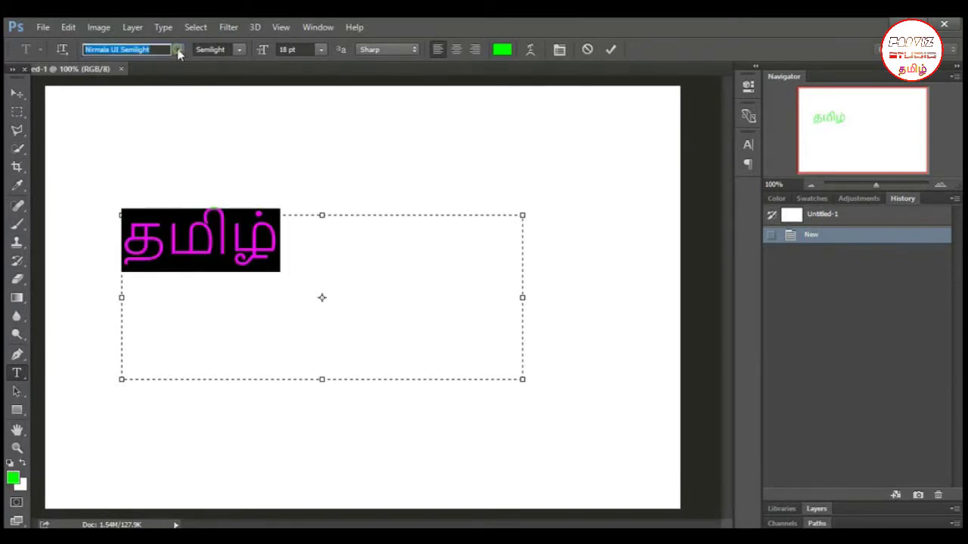
click(179, 49)
scroll(172, 262, down, 2)
scroll(172, 262, down, 9)
scroll(174, 295, down, 7)
scroll(182, 316, down, 8)
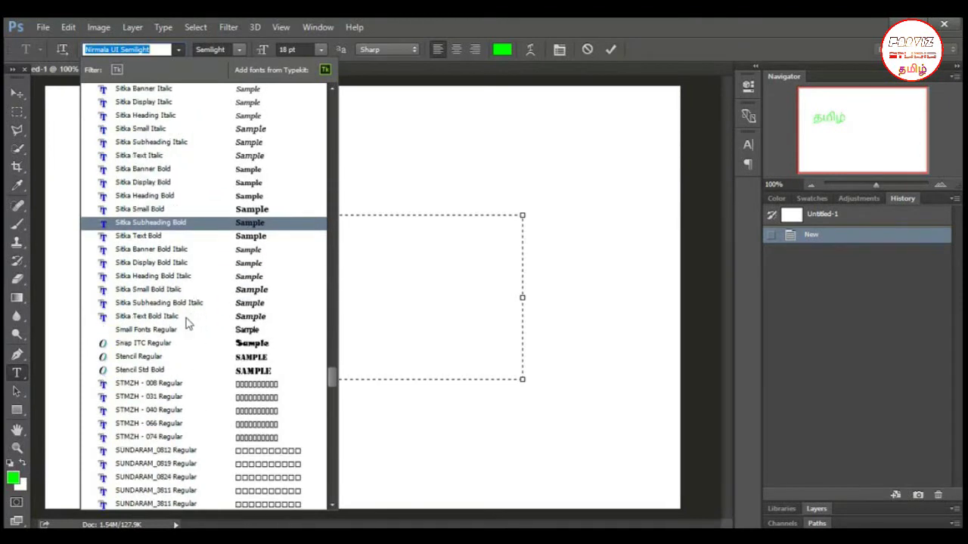
scroll(187, 322, down, 7)
scroll(189, 272, down, 7)
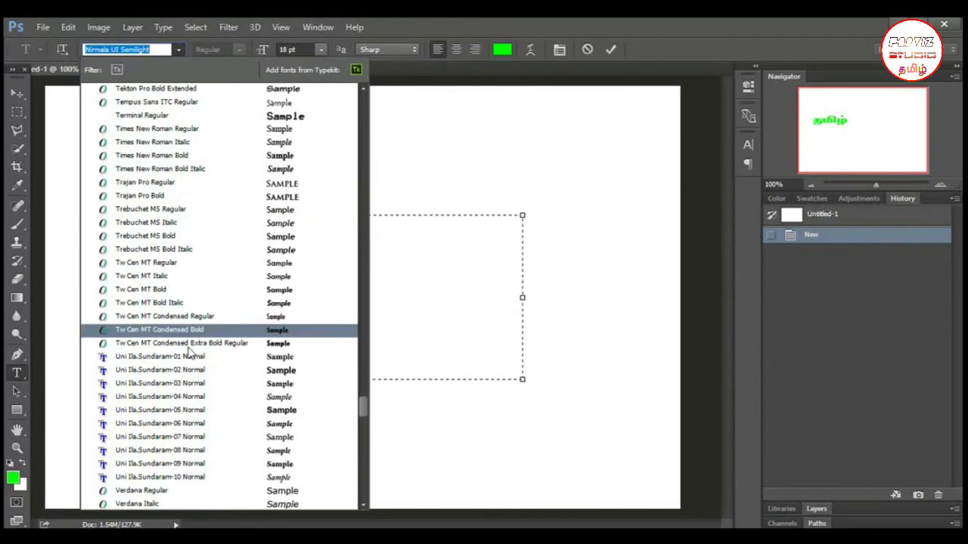
click(145, 372)
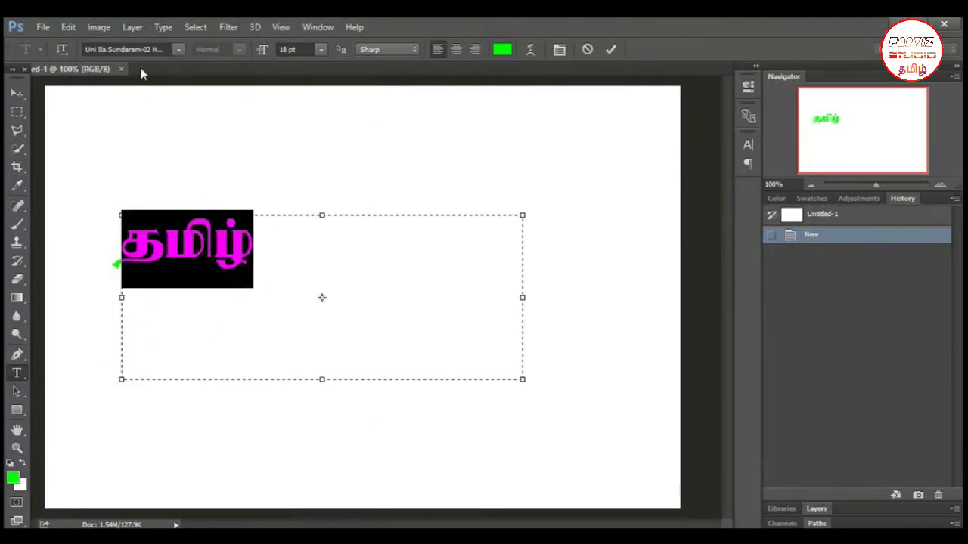
- Move the text box about 180 px right and switch the word's font to Uni Ila.Sundaram-07 Normal
click(224, 306)
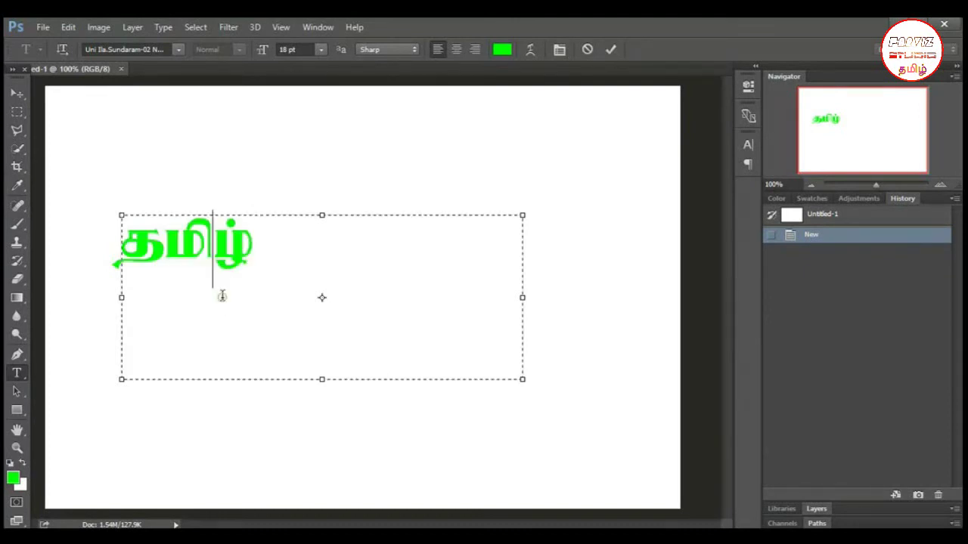
drag(202, 259, 337, 253)
key(ctrl+a)
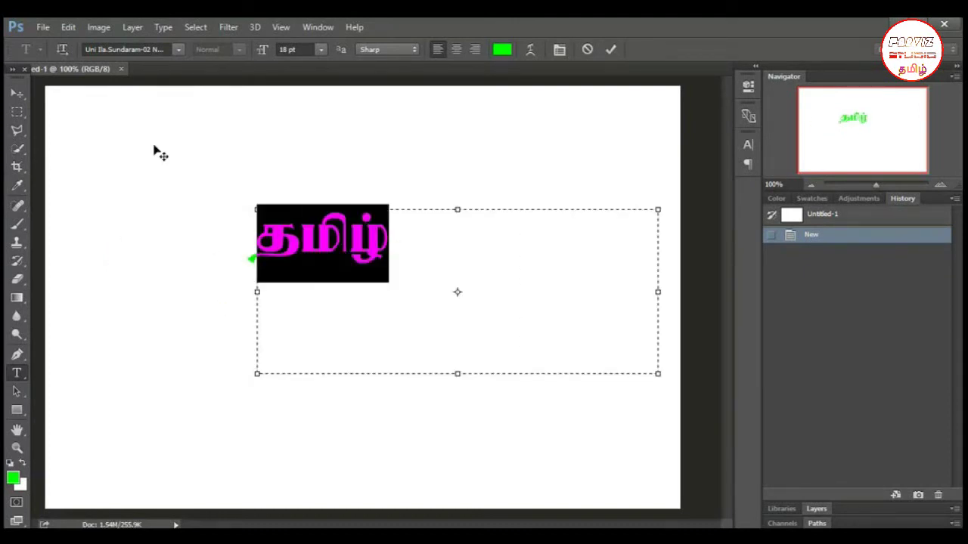
click(155, 49)
key(Down)
key(Down)
key(Down)
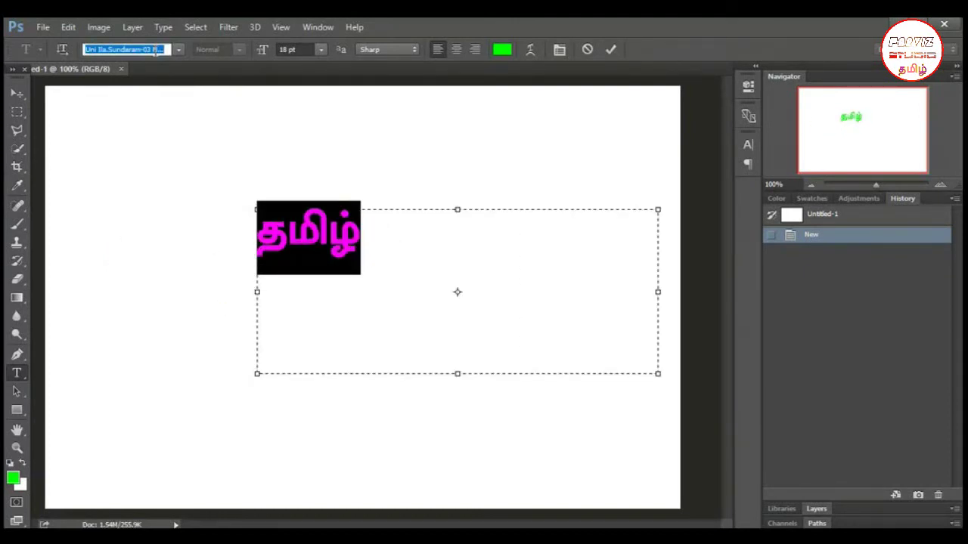
key(Down)
key(Down)
key(Down)
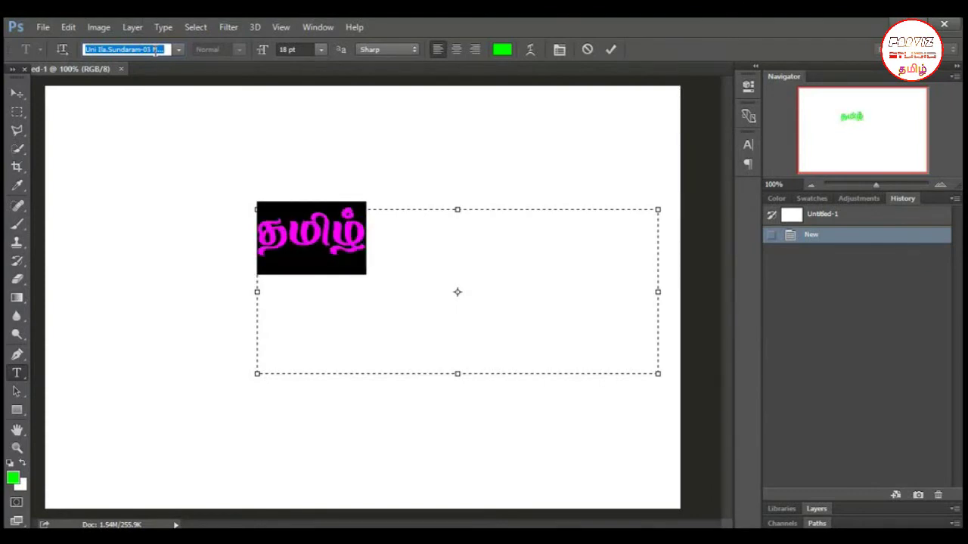
key(Down)
click(348, 245)
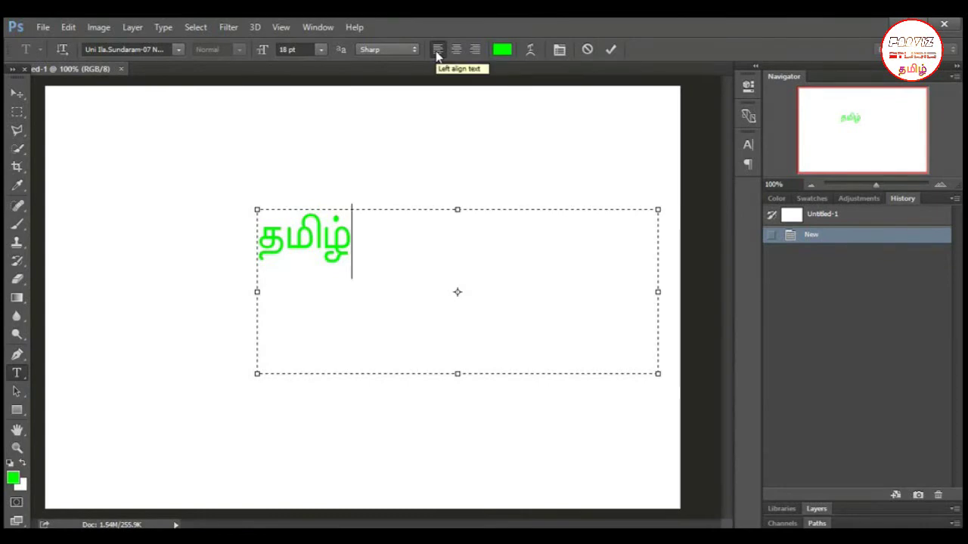
- Commit the Tamil text as a type layer, then view and cancel the Type preferences
click(18, 95)
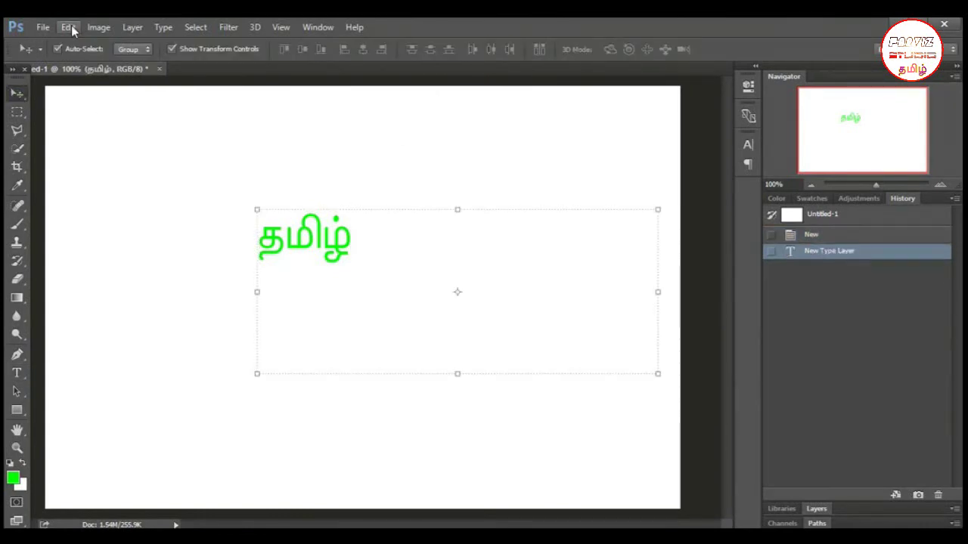
click(71, 25)
mouse_move(129, 532)
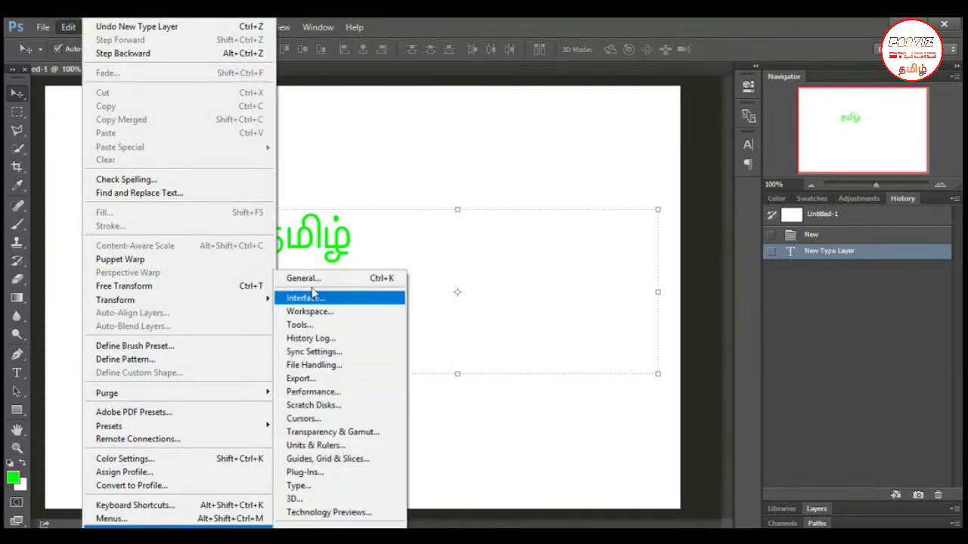
click(325, 486)
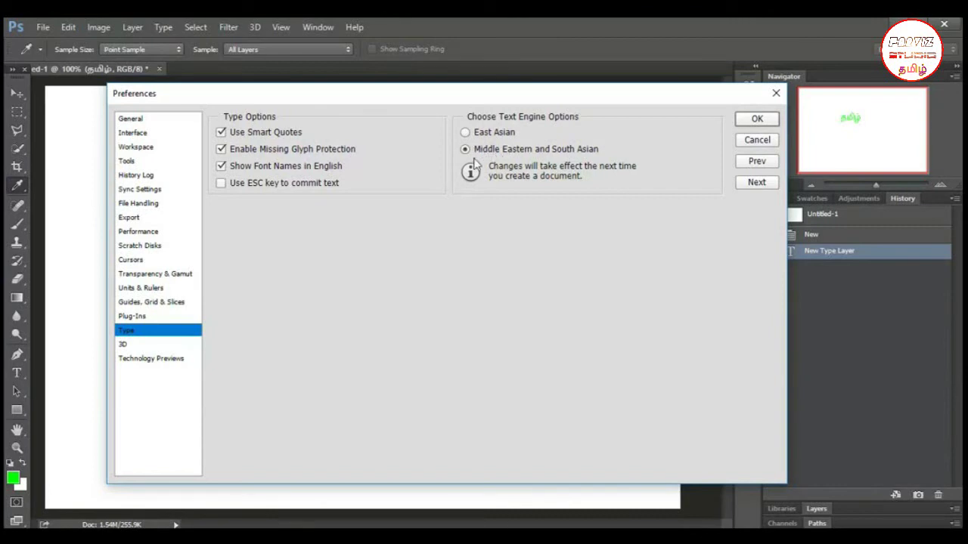
click(756, 140)
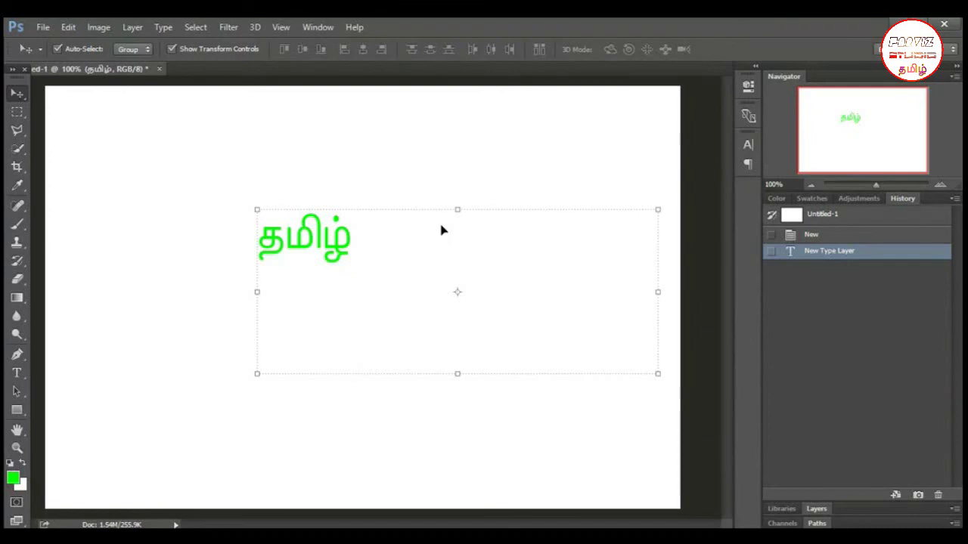